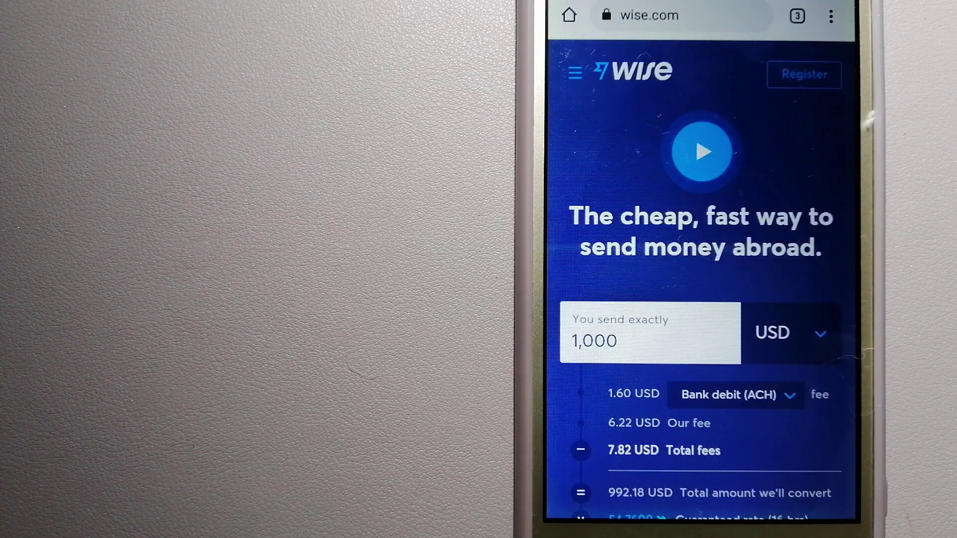
# Switch to the PayPal homepage, browse its shopping-worldwide slides, and return to the tab overview
pyautogui.click(797, 15)
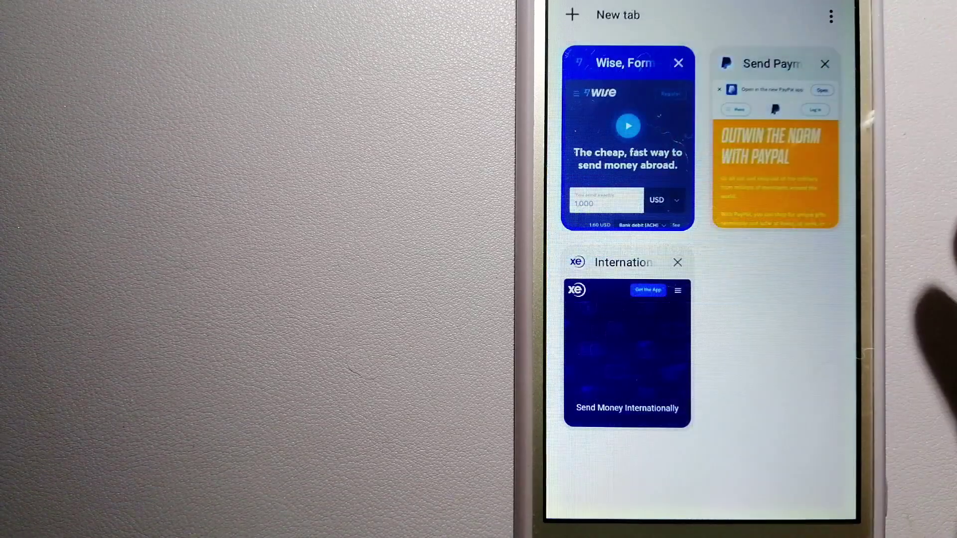
pyautogui.click(775, 150)
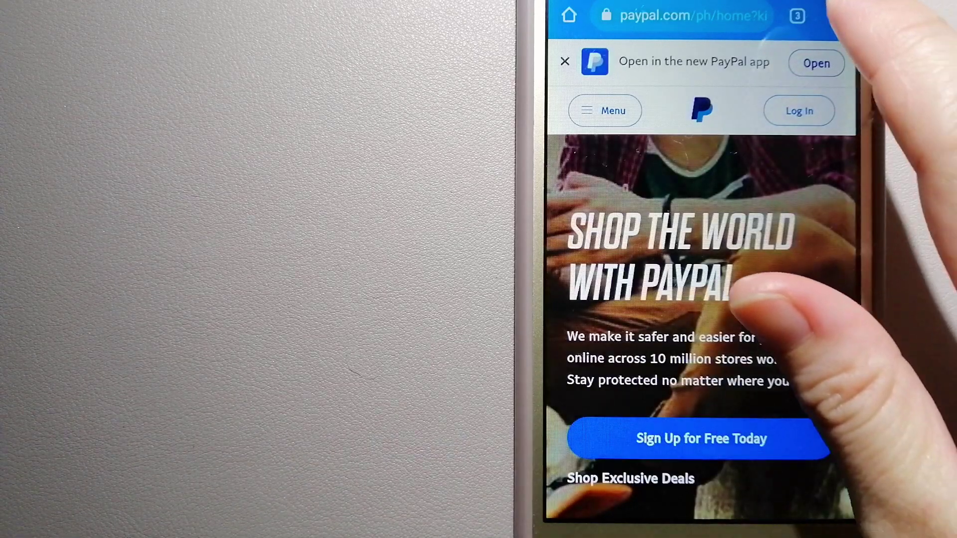
pyautogui.click(797, 16)
# Switch to the Xe Money Transfer tab advertising transfers to over 130 countries
pyautogui.click(651, 389)
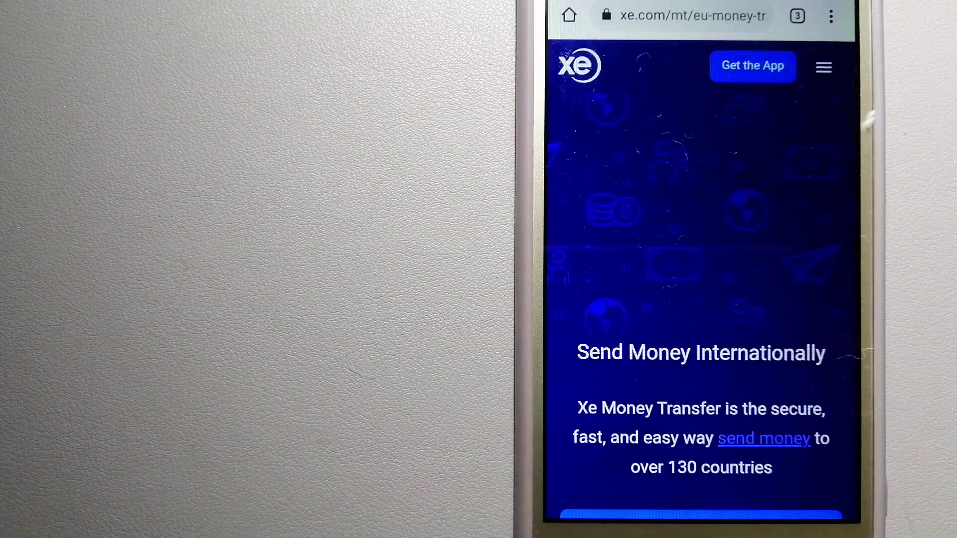